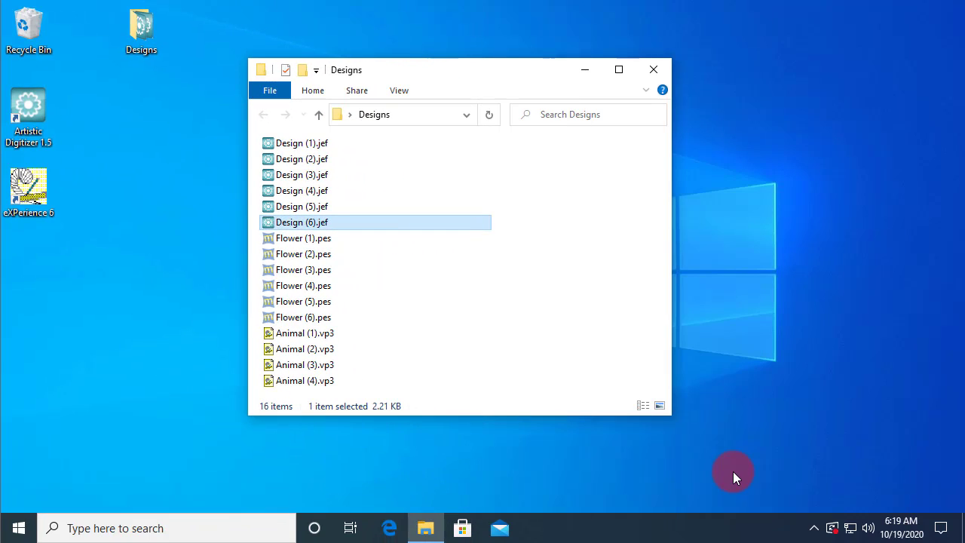
# Step: Clear the selection and open Design (2).jef, which launches in Artistic Digitizer 1.5
pyautogui.click(812, 337)
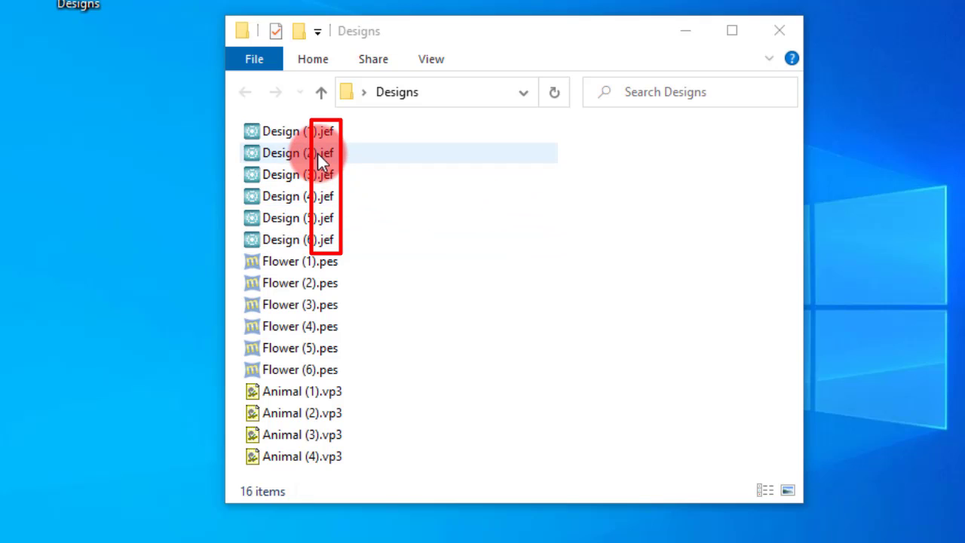
pyautogui.doubleClick(317, 153)
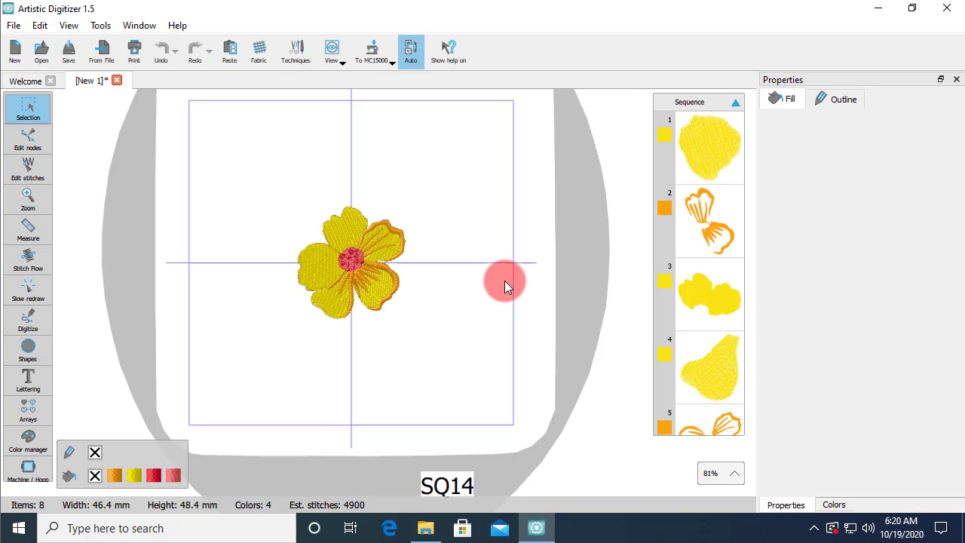
pyautogui.scroll(2, 340, 251)
pyautogui.scroll(3, 340, 251)
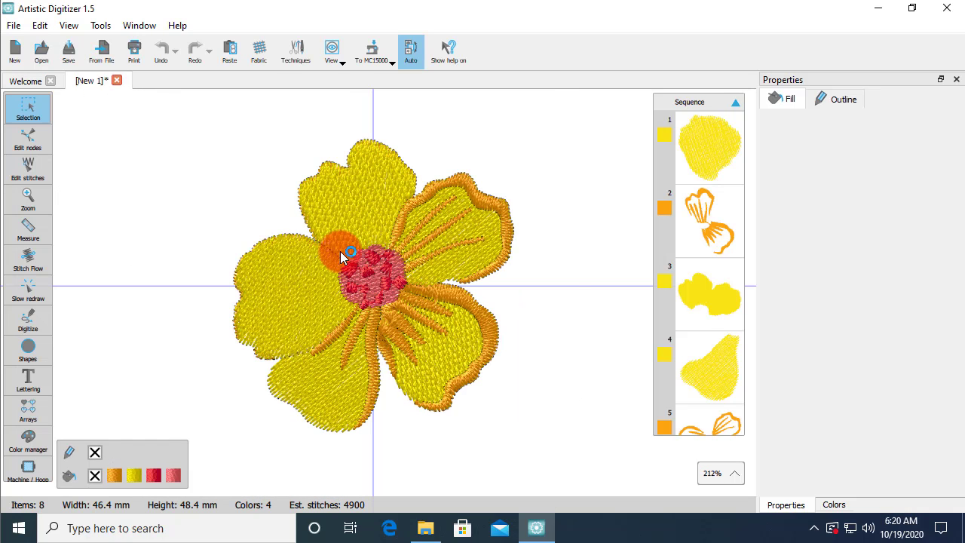
pyautogui.scroll(2, 340, 251)
pyautogui.scroll(-2, 391, 279)
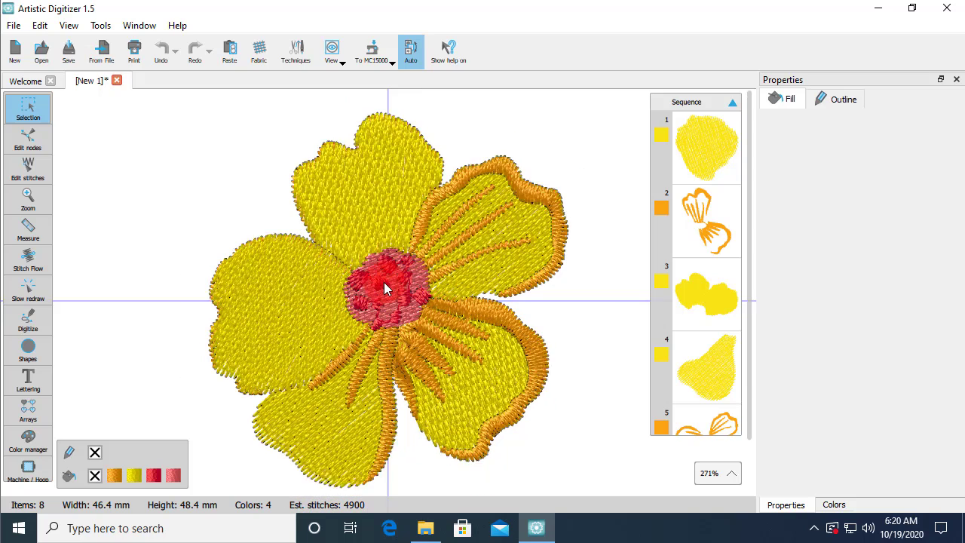
pyautogui.click(563, 401)
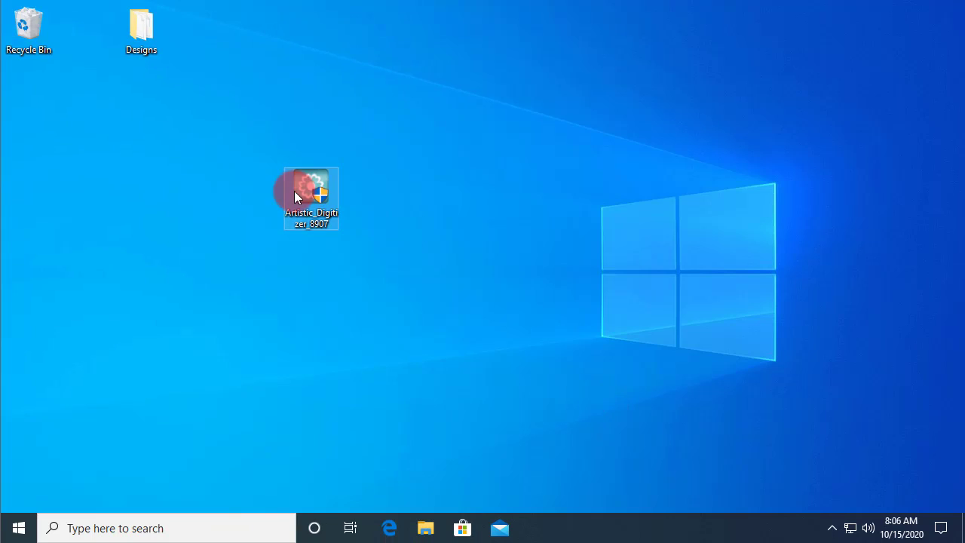
# Step: Launch the Artistic Digitizer 1.5 installer, allow it, and accept the license terms
pyautogui.doubleClick(295, 193)
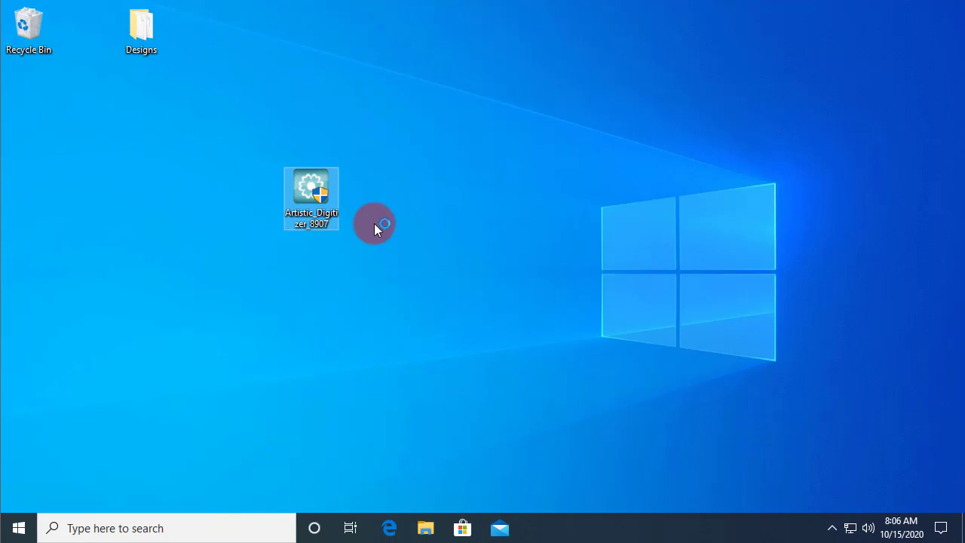
pyautogui.click(465, 370)
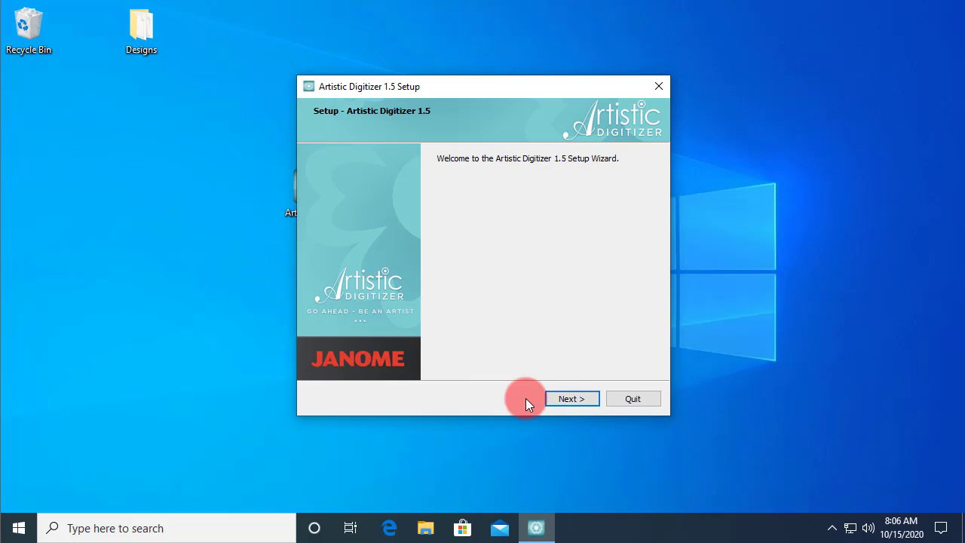
pyautogui.click(569, 400)
pyautogui.click(434, 355)
pyautogui.click(573, 399)
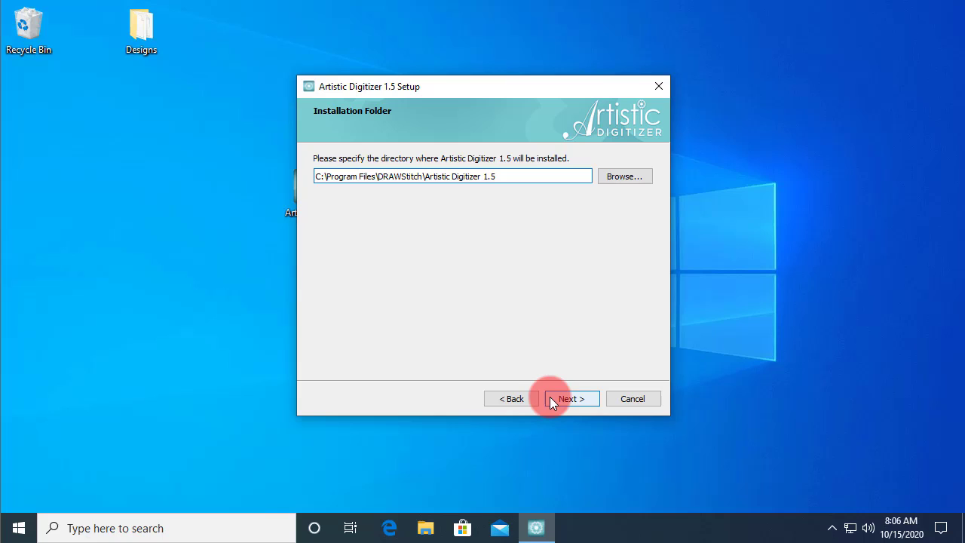
# Step: Keep the default install folder and let the program handle all embroidery formats
pyautogui.click(570, 396)
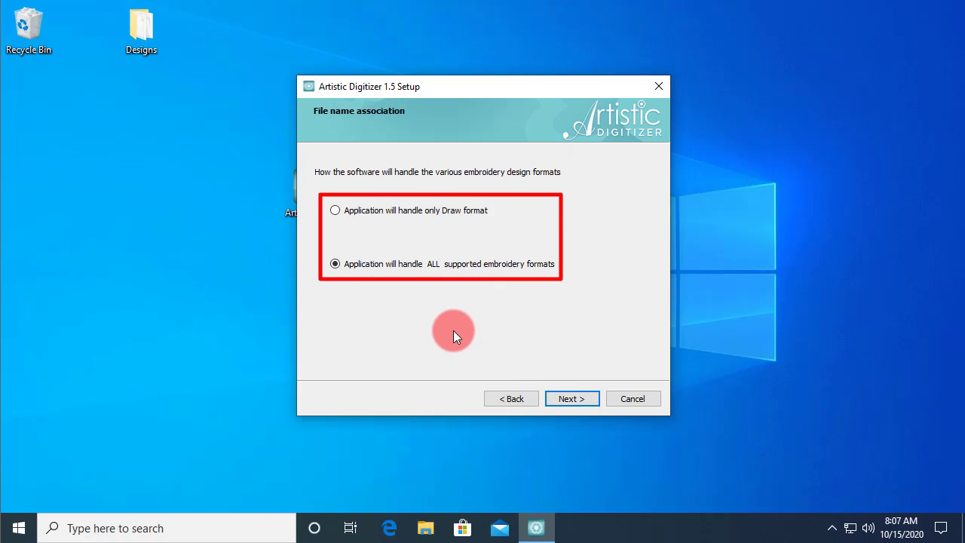
pyautogui.click(402, 211)
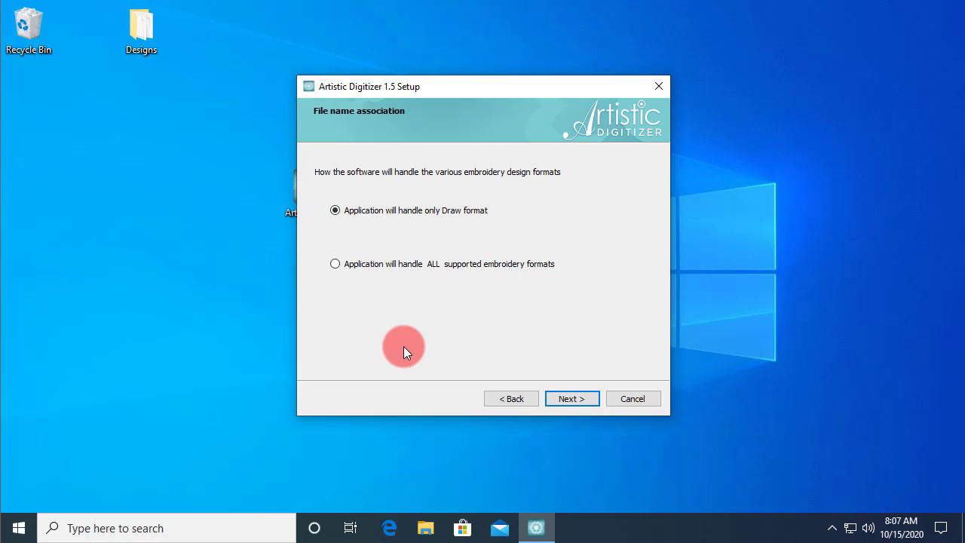
pyautogui.click(397, 267)
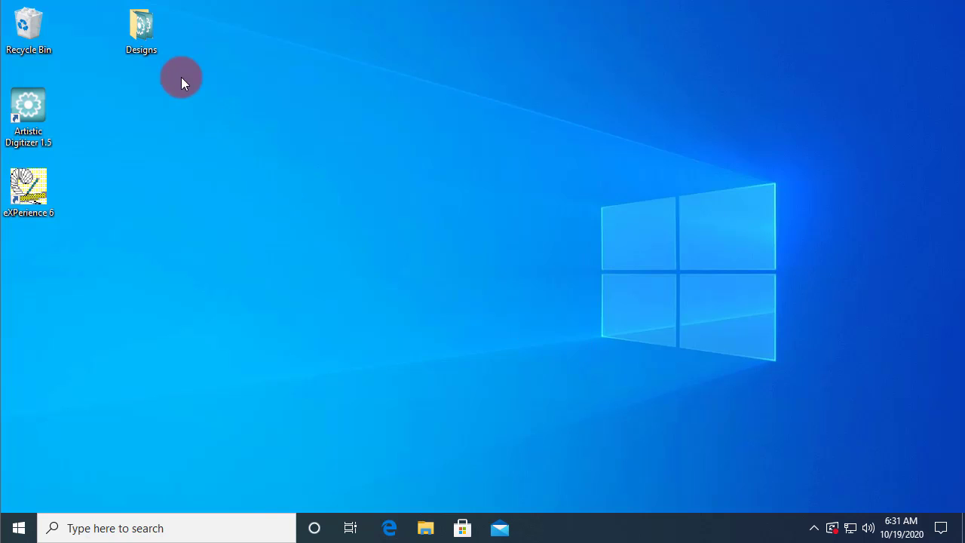
# Step: Open the desktop Designs folder and bring up the context menu for Design (2).jef
pyautogui.click(153, 33)
pyautogui.doubleClick(153, 32)
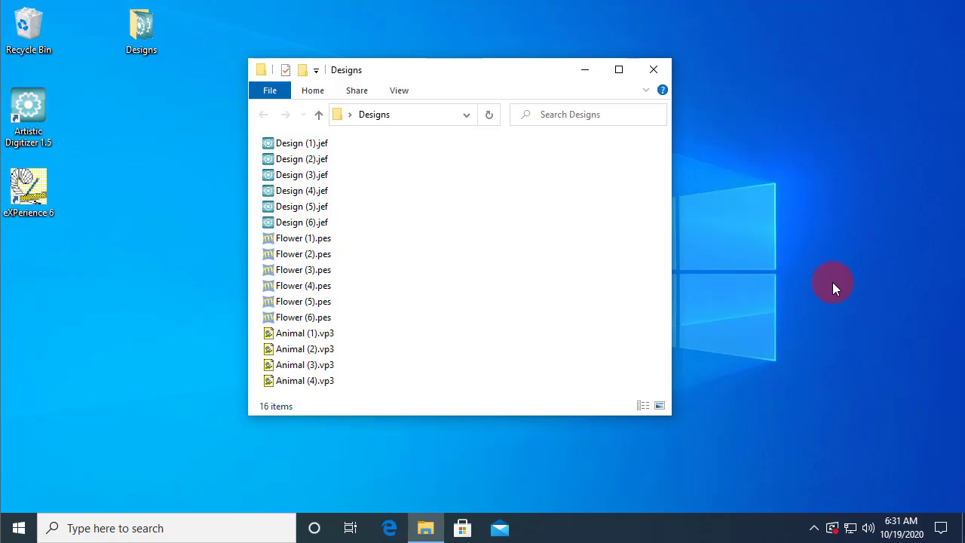
pyautogui.click(315, 159)
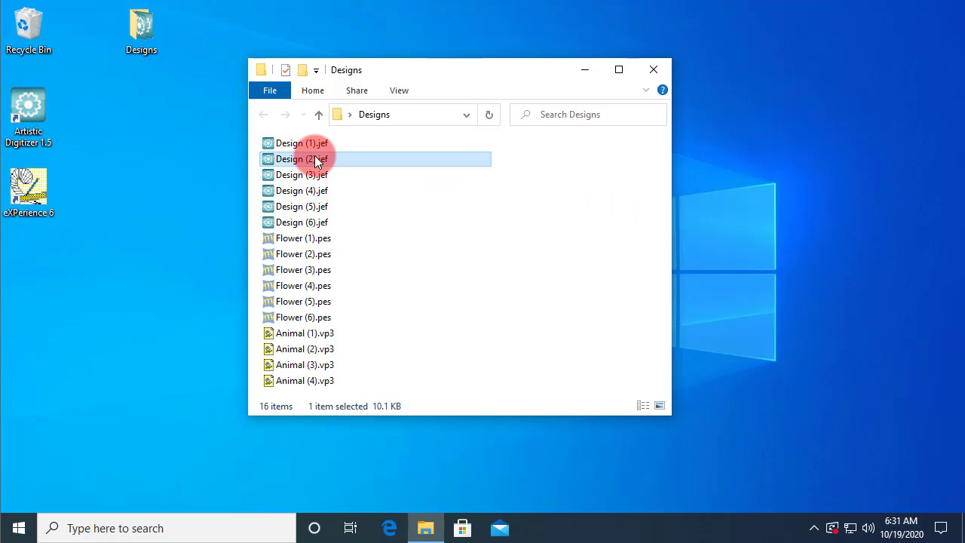
pyautogui.rightClick(315, 159)
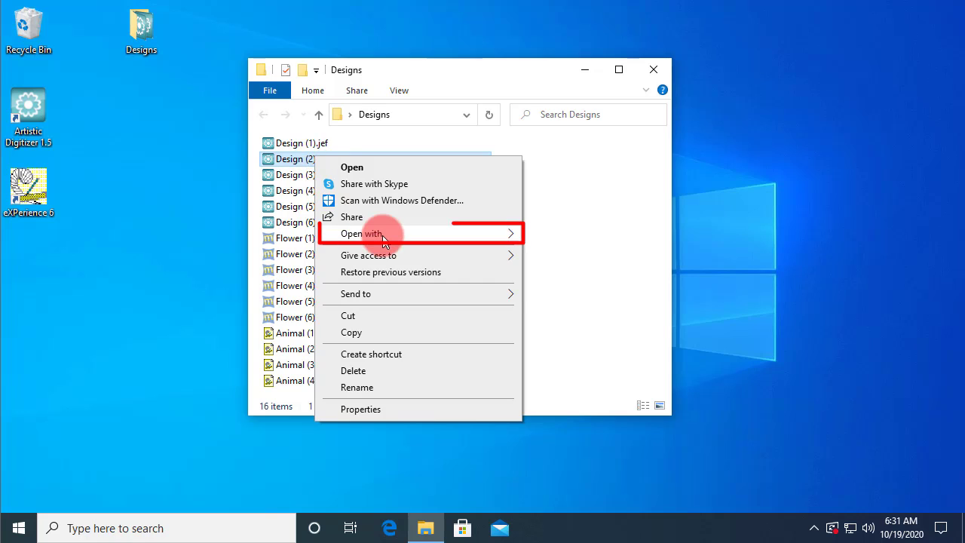
pyautogui.moveTo(361, 234)
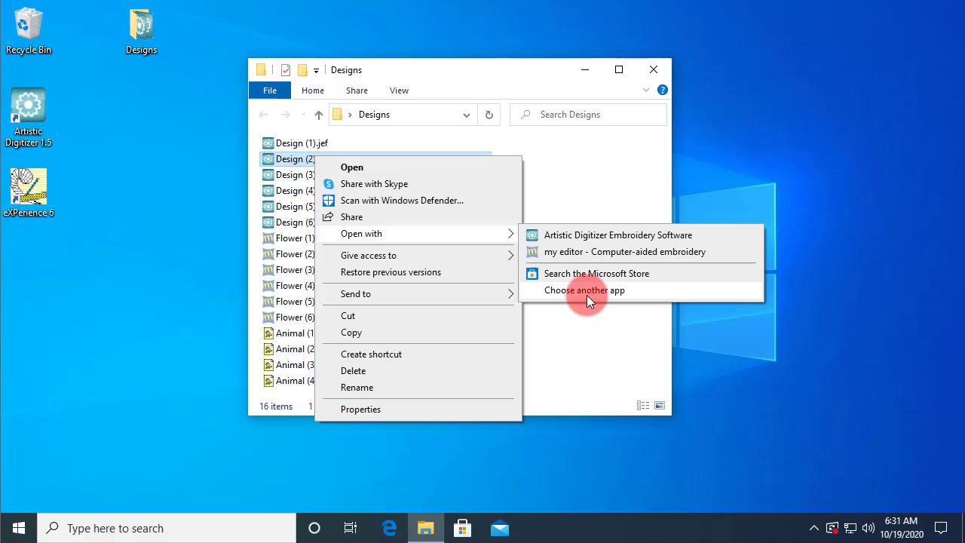
# Step: Choose another app for all .jef files and scroll the expanded list to Notepad, Paint and WordPad
pyautogui.click(587, 295)
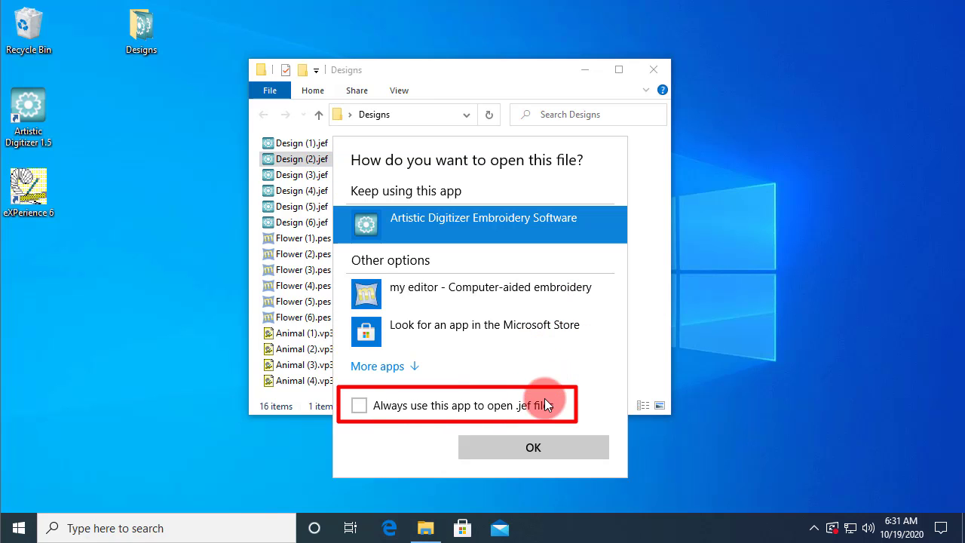
pyautogui.click(425, 408)
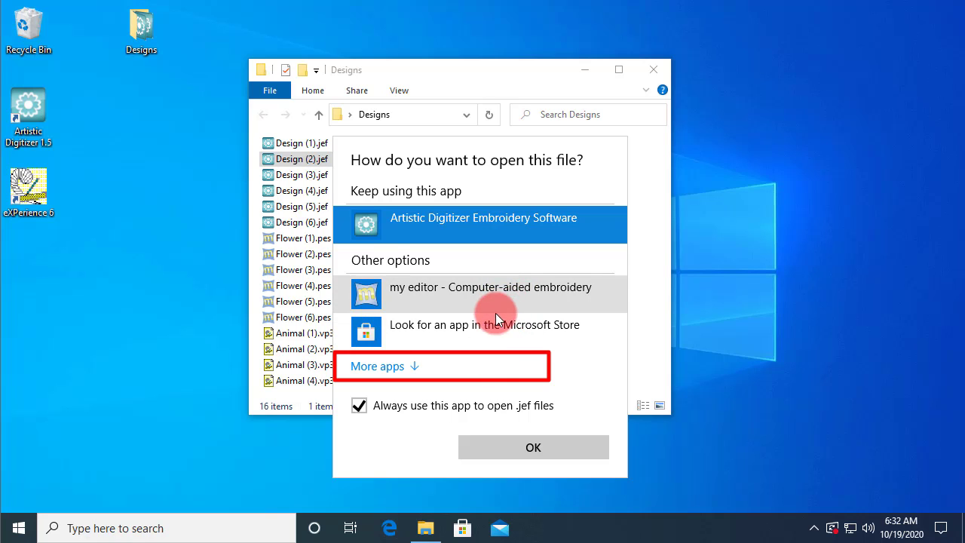
pyautogui.click(381, 367)
pyautogui.scroll(-1, 506, 294)
pyautogui.scroll(-1, 506, 294)
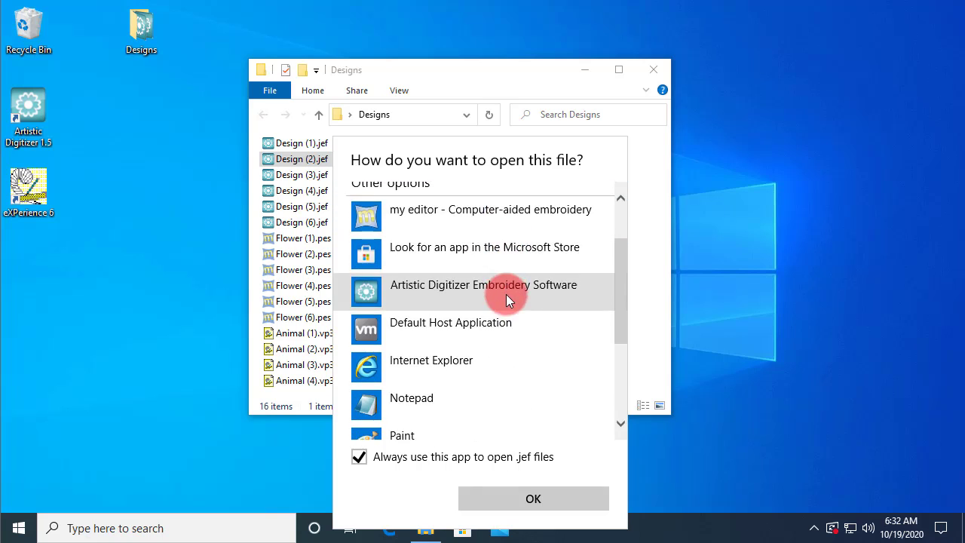
pyautogui.scroll(-2, 506, 294)
pyautogui.scroll(-2, 503, 297)
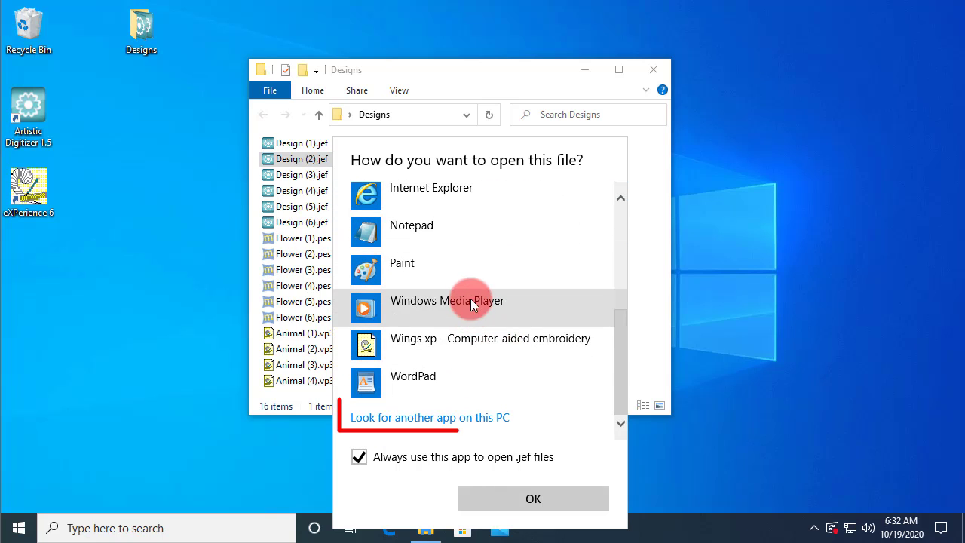
# Step: Set C:\Program Files (x86)\myeditor\System\MyEditor.exe as the app for .jef files
pyautogui.click(427, 422)
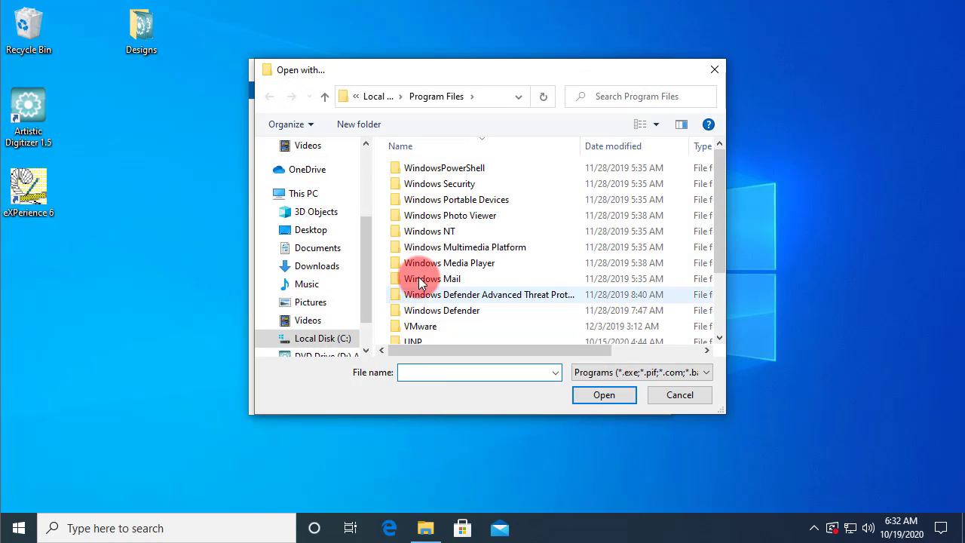
pyautogui.click(371, 97)
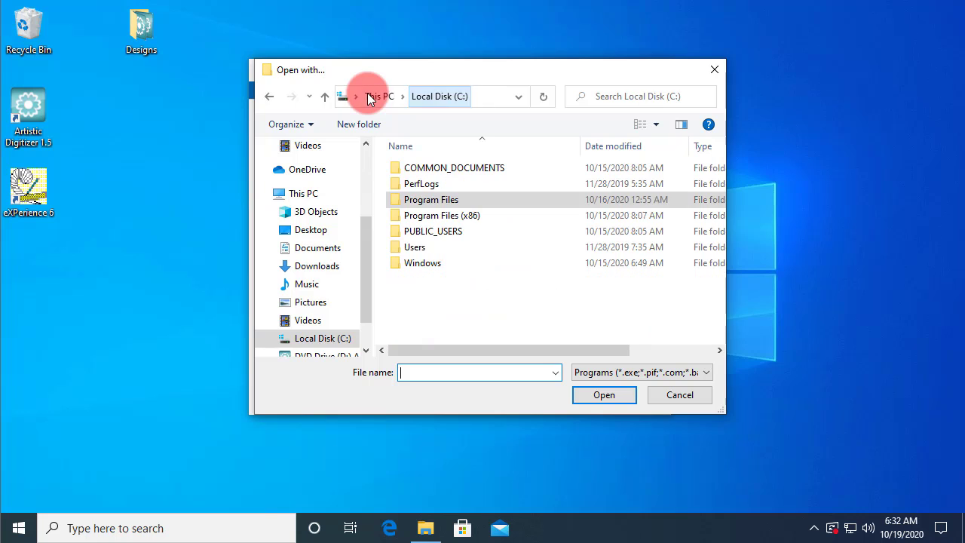
pyautogui.doubleClick(442, 216)
pyautogui.doubleClick(427, 249)
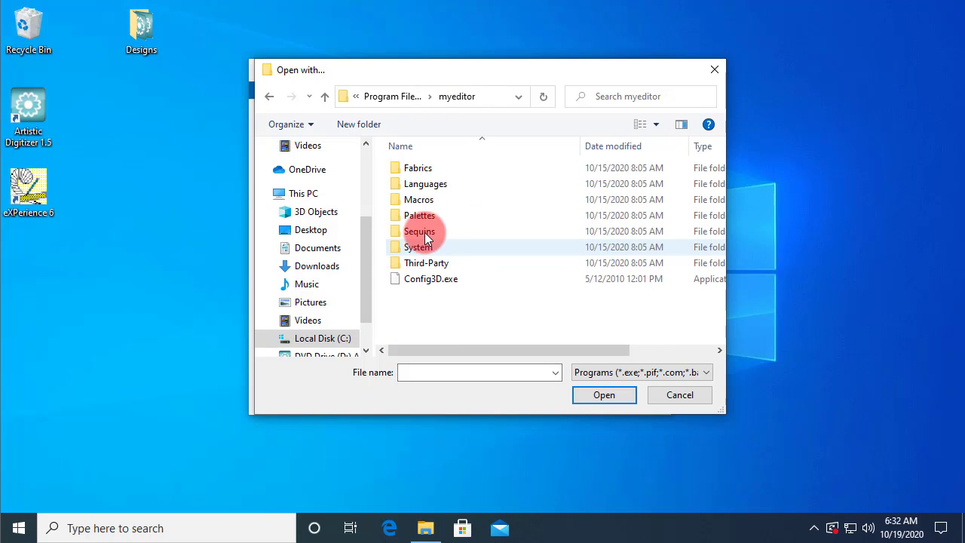
pyautogui.doubleClick(421, 248)
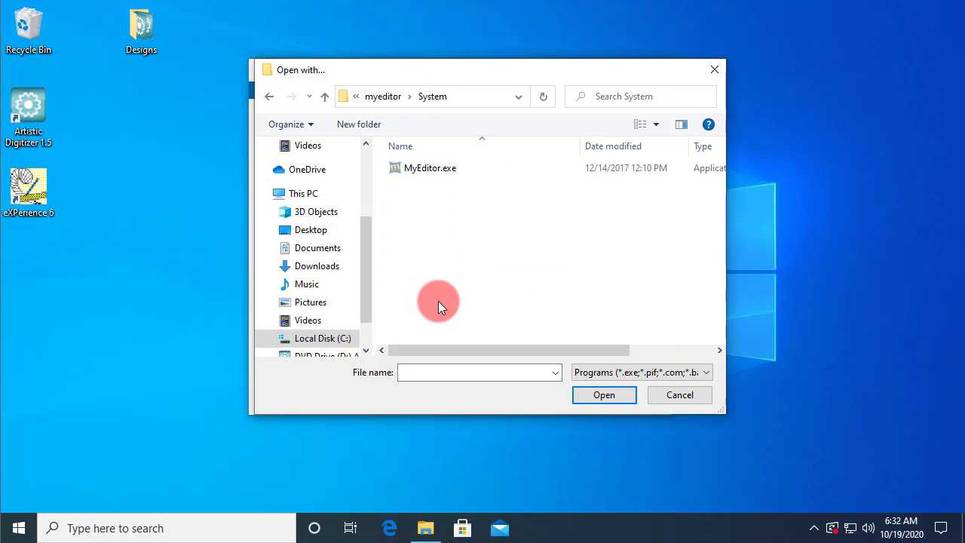
pyautogui.click(432, 169)
pyautogui.click(589, 393)
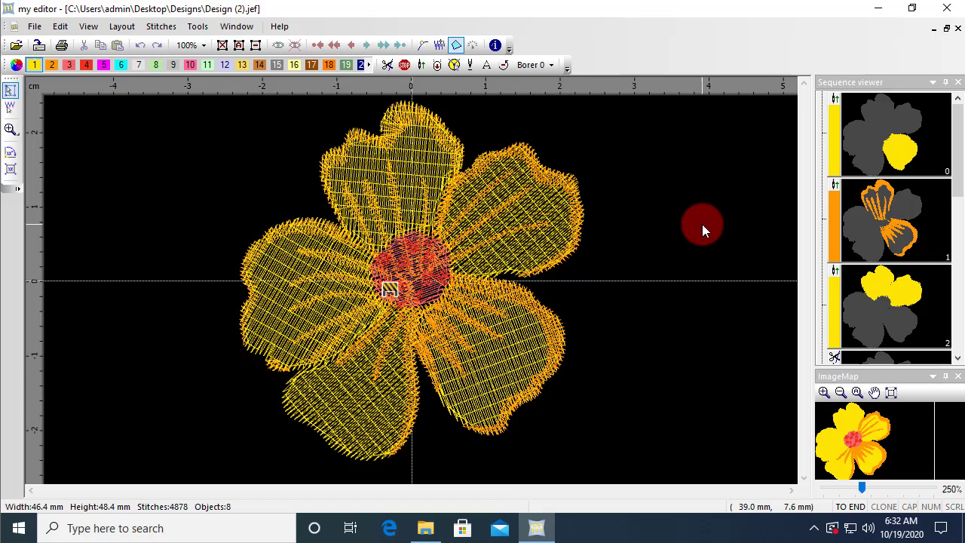
pyautogui.click(946, 7)
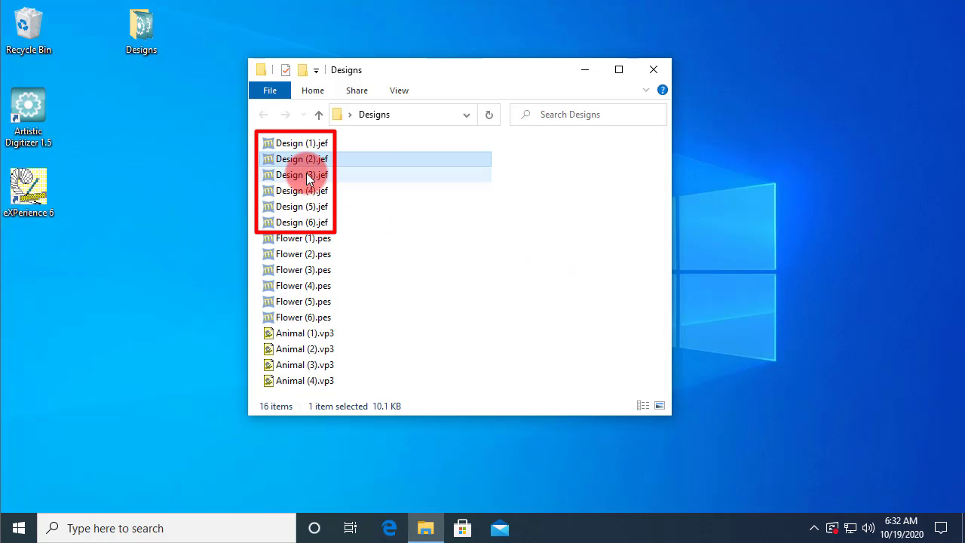
pyautogui.doubleClick(309, 143)
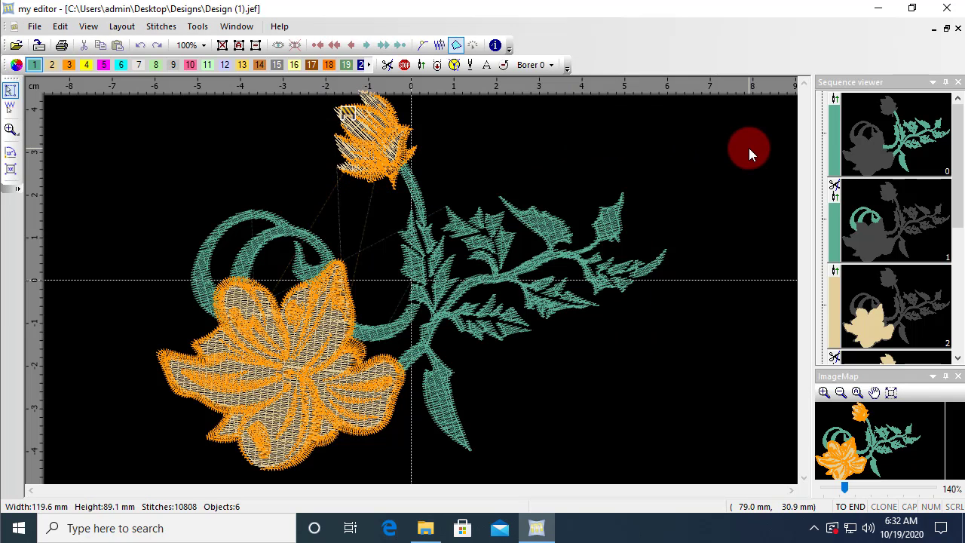
pyautogui.click(946, 8)
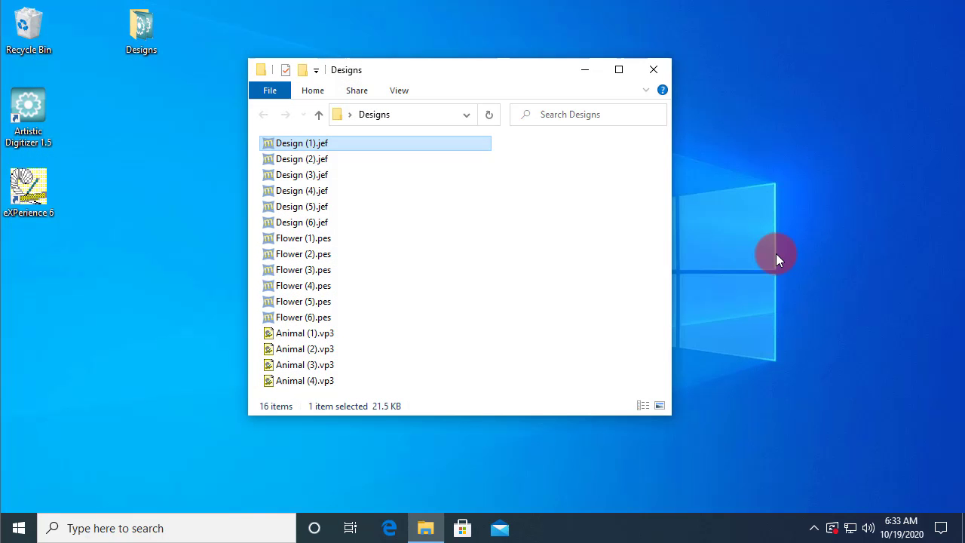